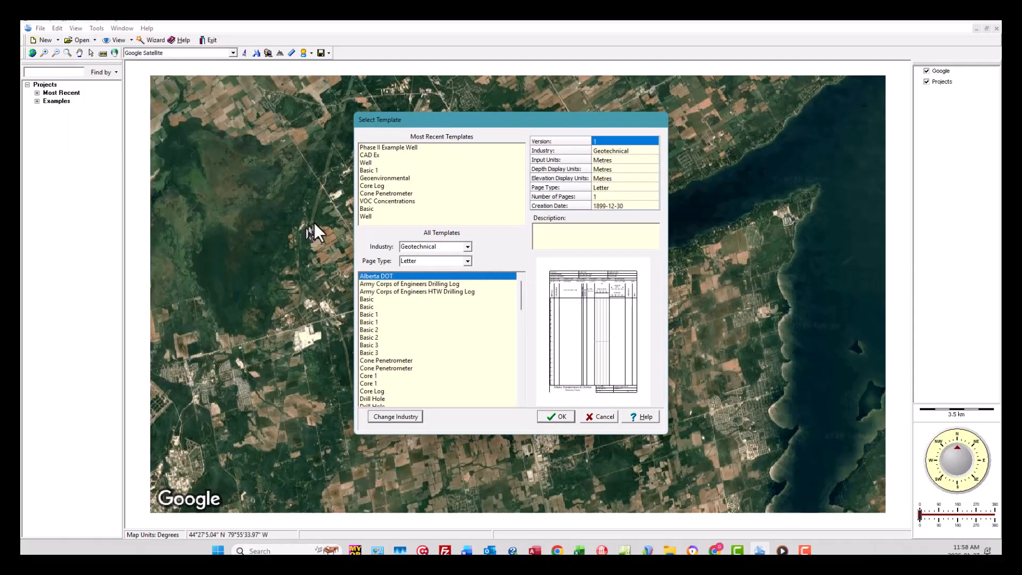
# Step: Preview the Geotechnical templates Basic 1, Cone Penetrometer, Core 1 and Army Corps of Engineers HTW Drilling Log
pyautogui.click(367, 315)
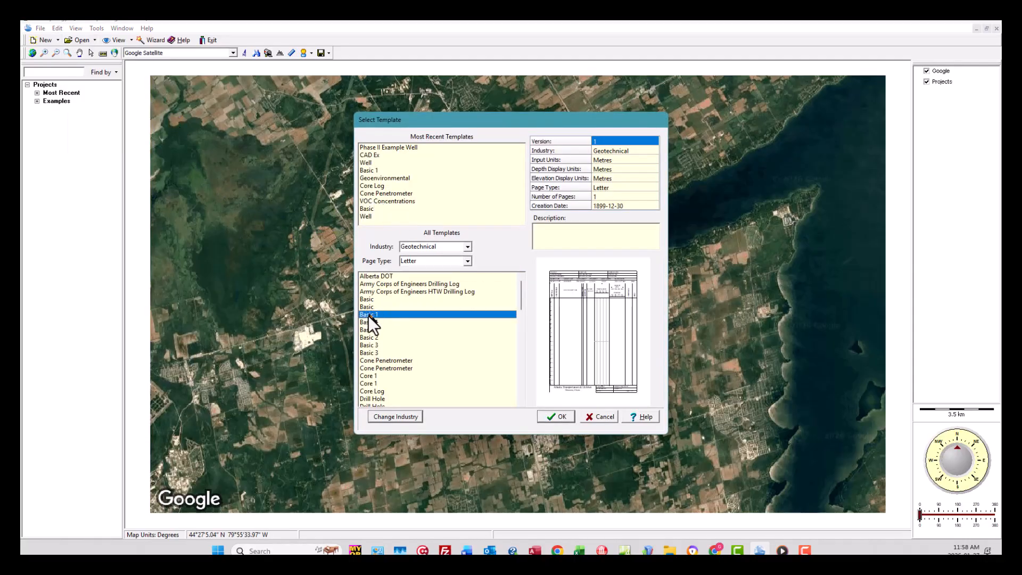
pyautogui.click(372, 360)
pyautogui.click(372, 384)
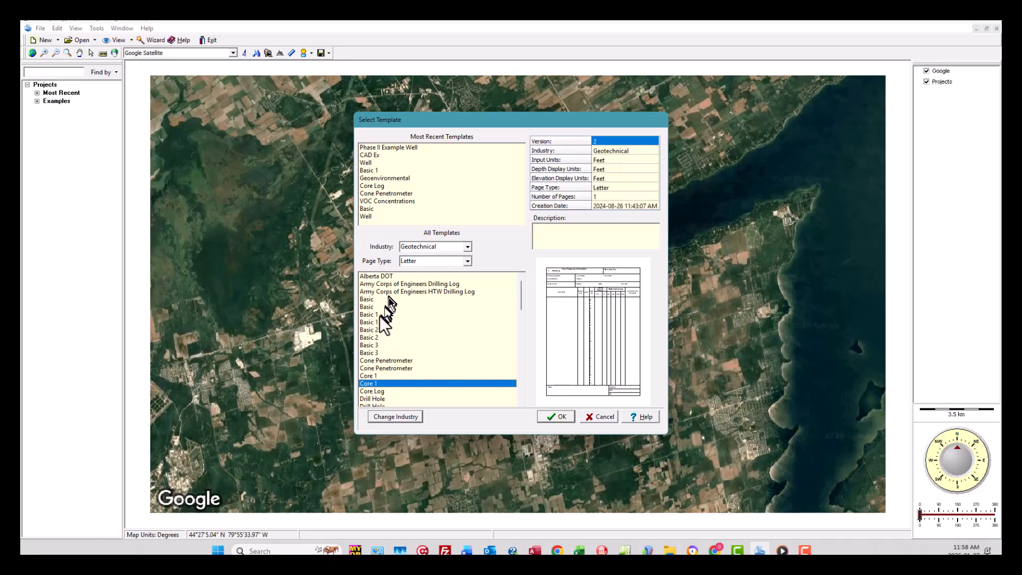
pyautogui.click(367, 292)
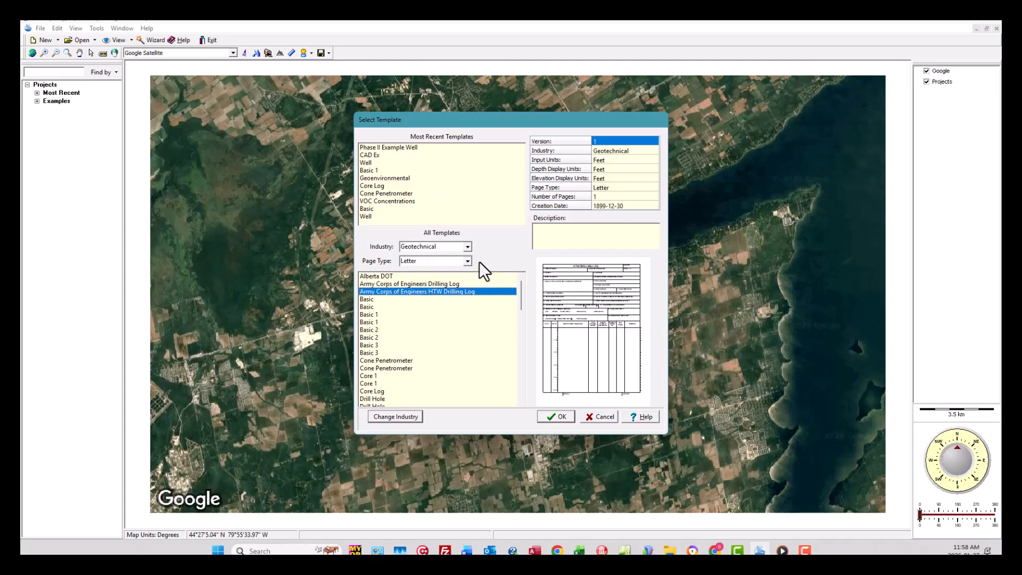
# Step: Filter the templates to the Environmental industry, compare several previews, and open the first Well template in Letter format
pyautogui.click(467, 247)
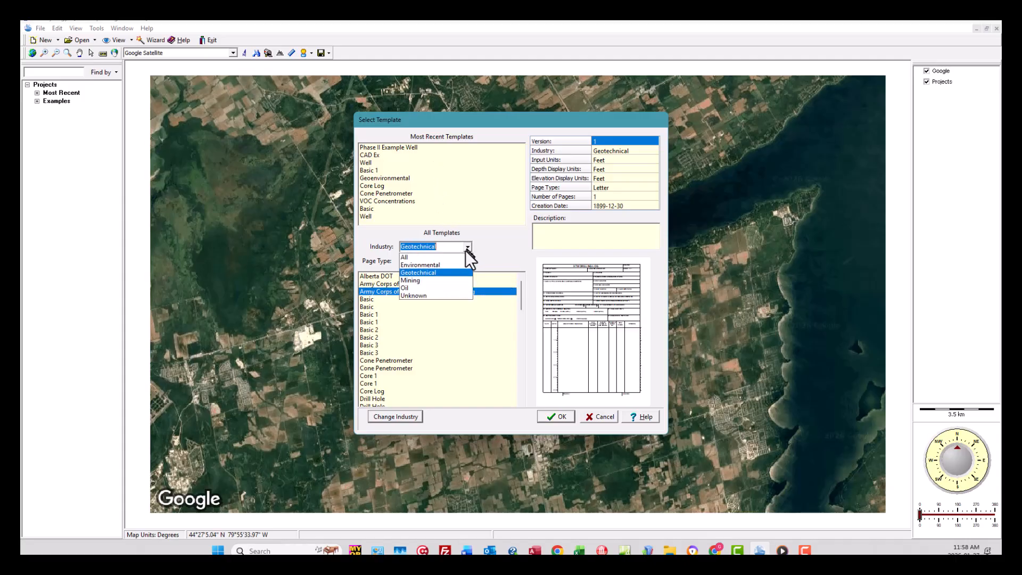
pyautogui.click(457, 263)
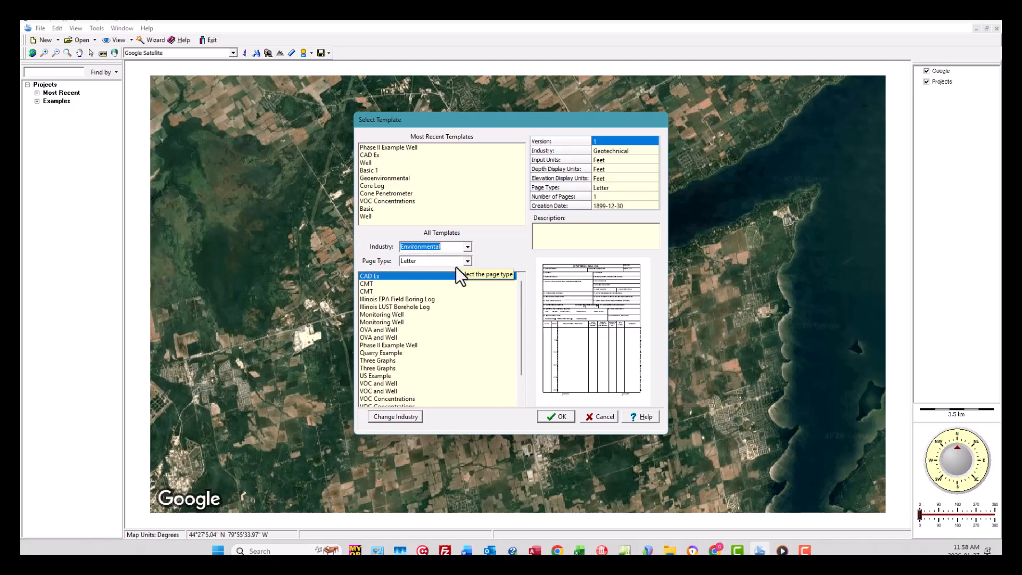
pyautogui.click(379, 353)
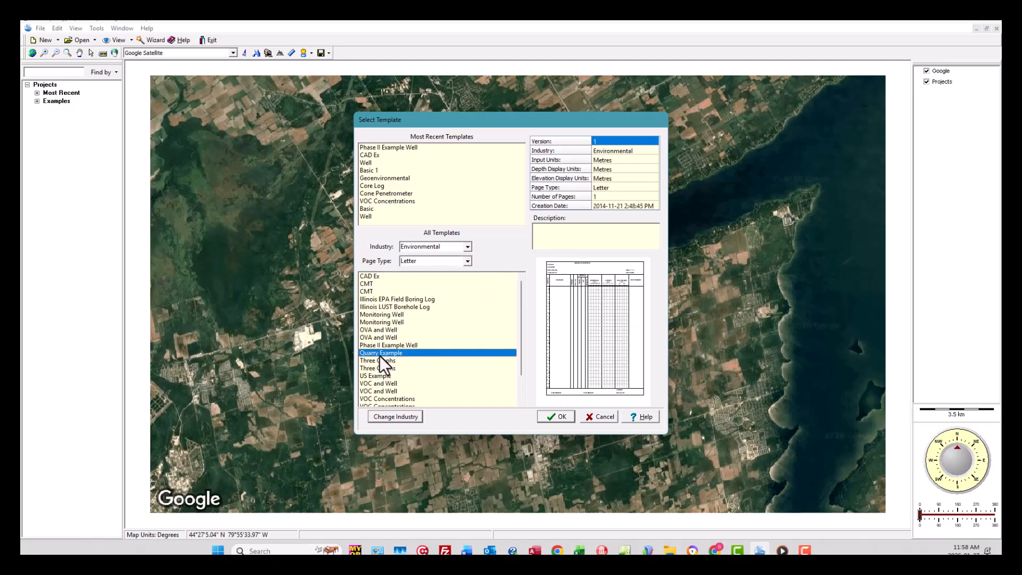
pyautogui.click(373, 376)
pyautogui.scroll(-1, 372, 380)
pyautogui.click(369, 370)
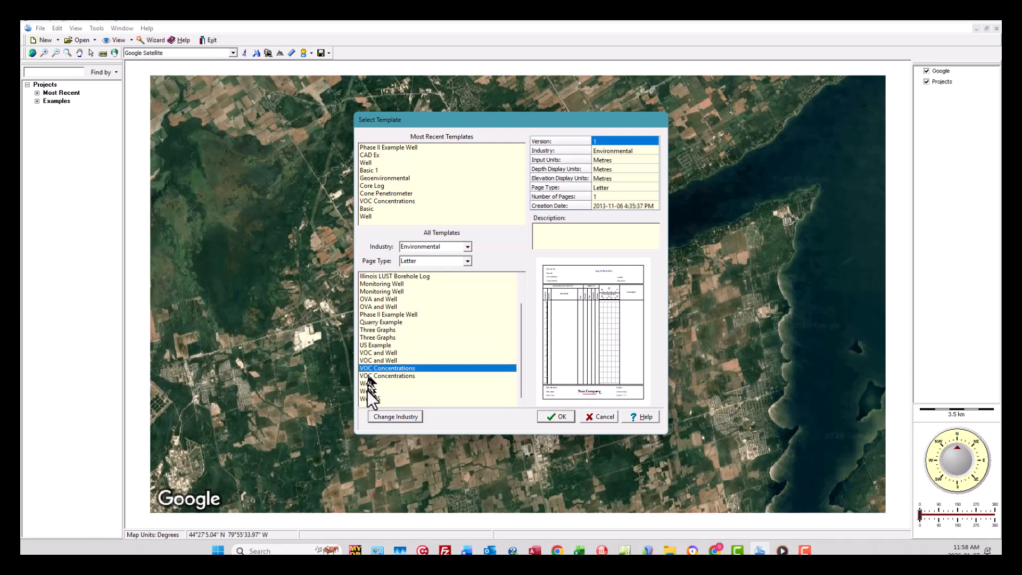
pyautogui.click(368, 385)
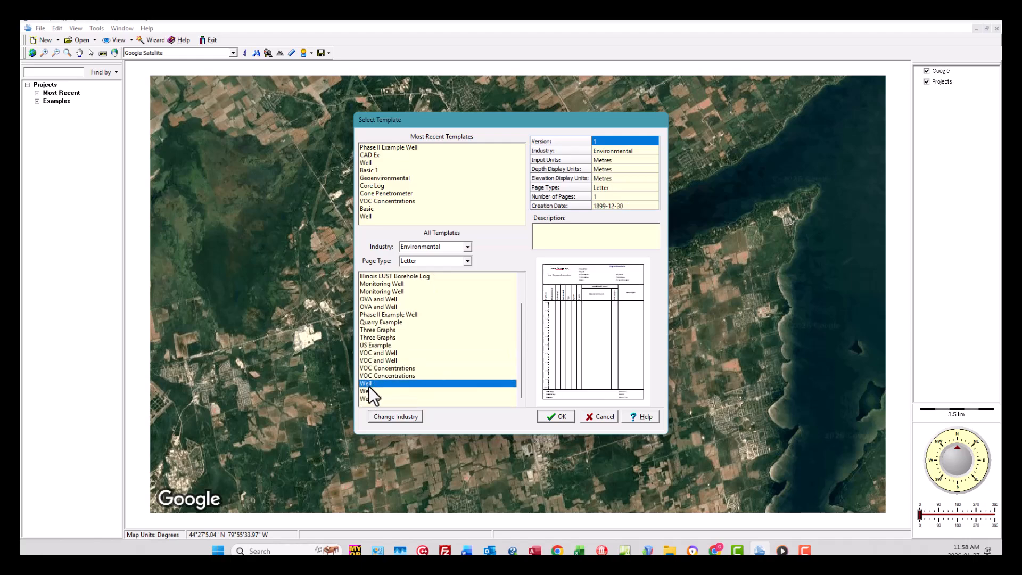
pyautogui.click(560, 422)
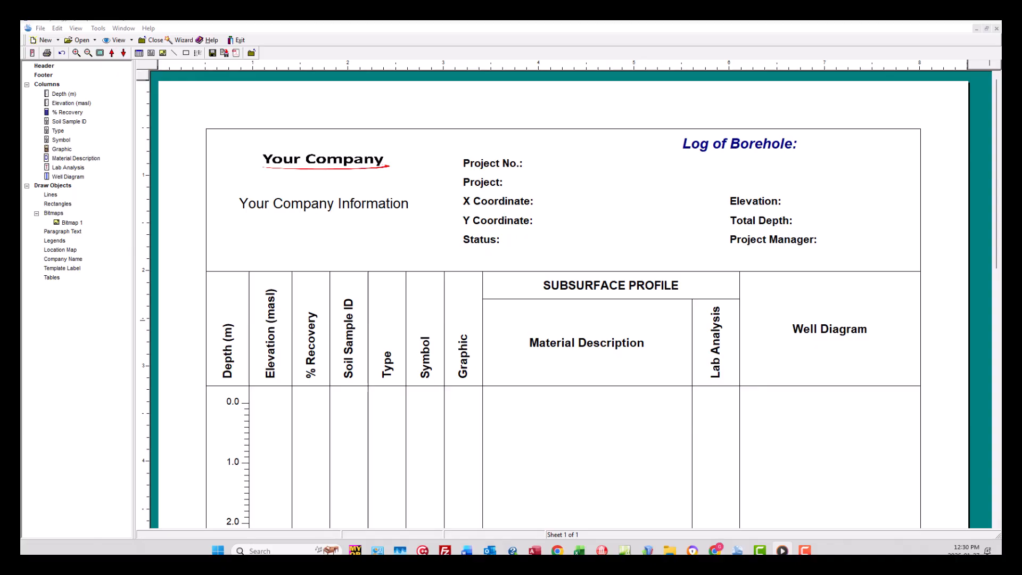
# Step: Look over the template page and examine its header fields, footer fields and header/footer layout settings
pyautogui.scroll(-10, 613, 304)
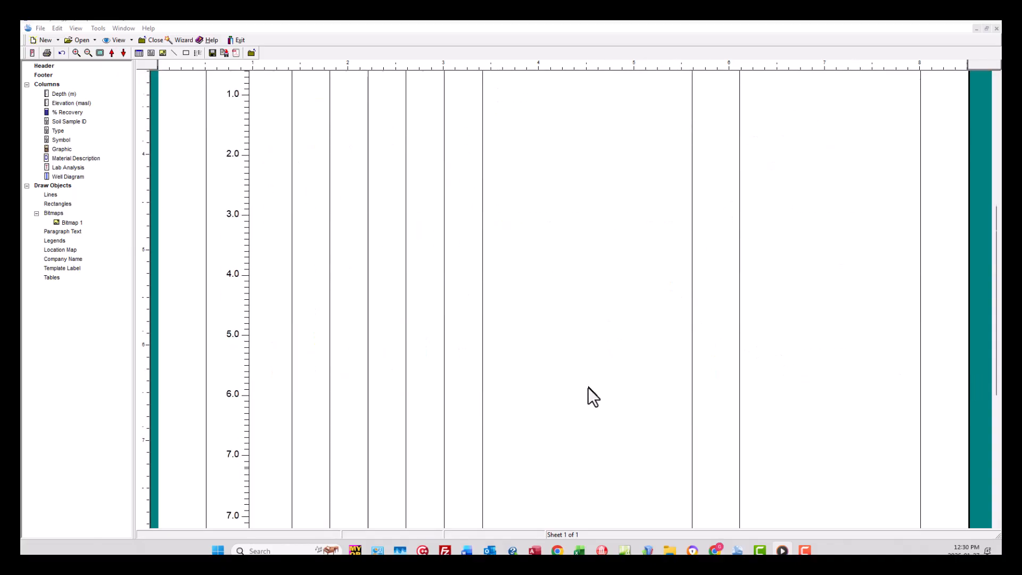
pyautogui.scroll(10, 577, 450)
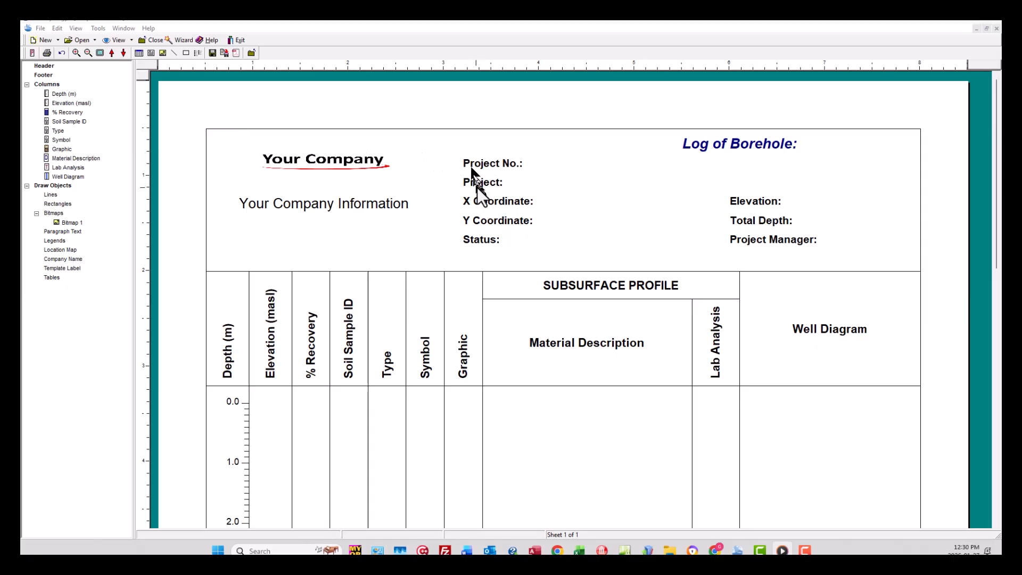
pyautogui.click(63, 30)
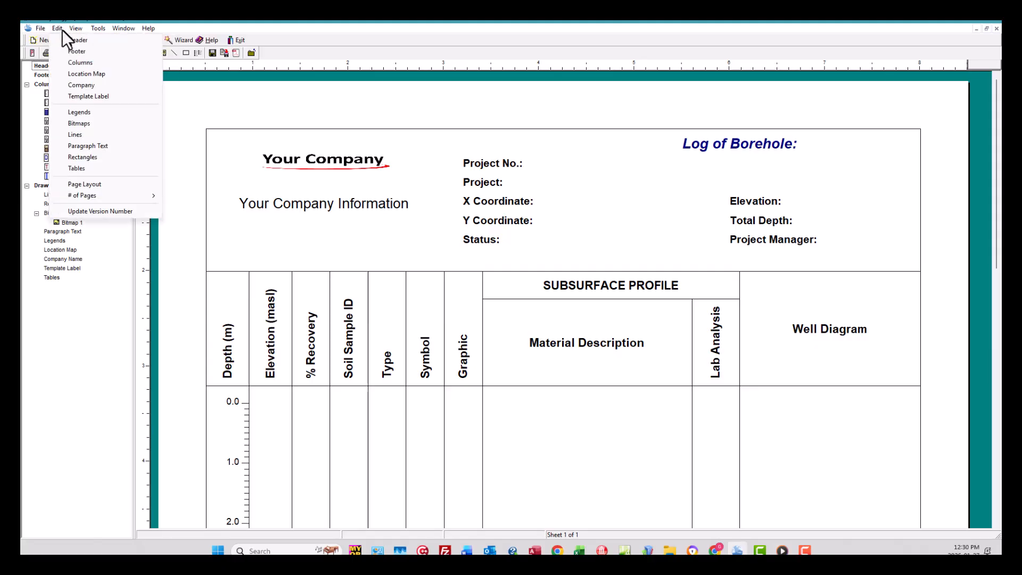
pyautogui.click(70, 41)
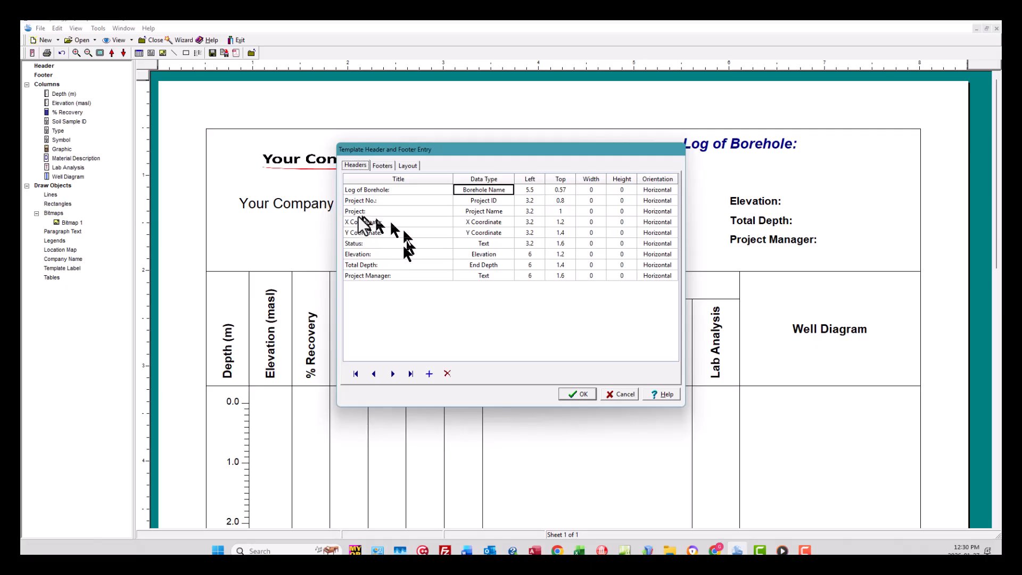
pyautogui.click(383, 166)
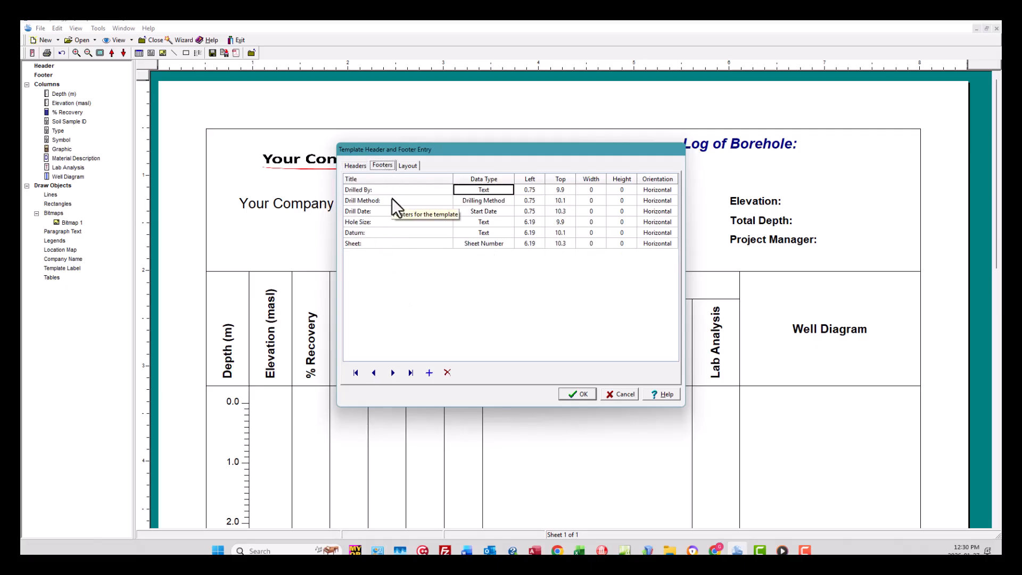
pyautogui.click(408, 166)
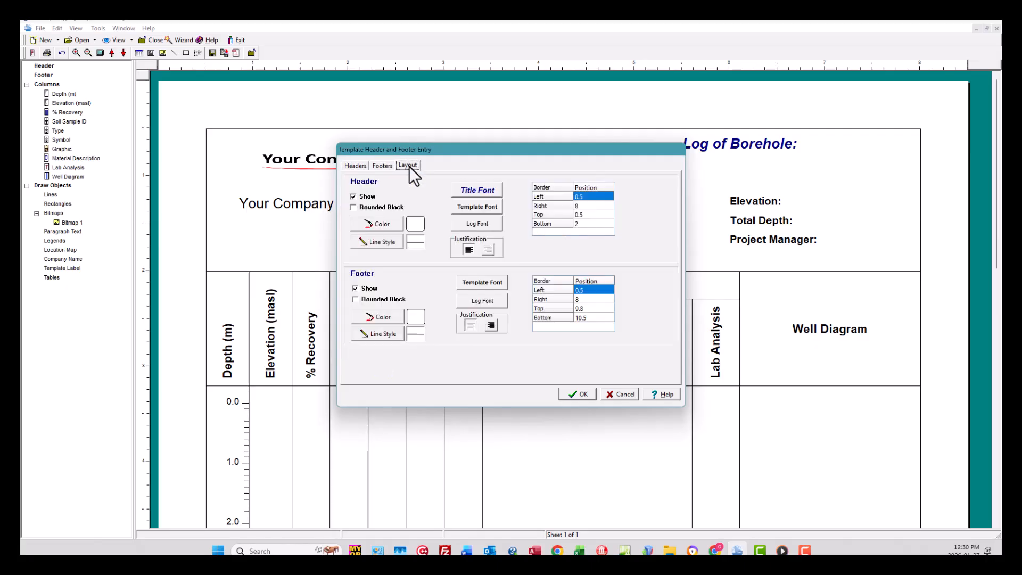
pyautogui.click(356, 166)
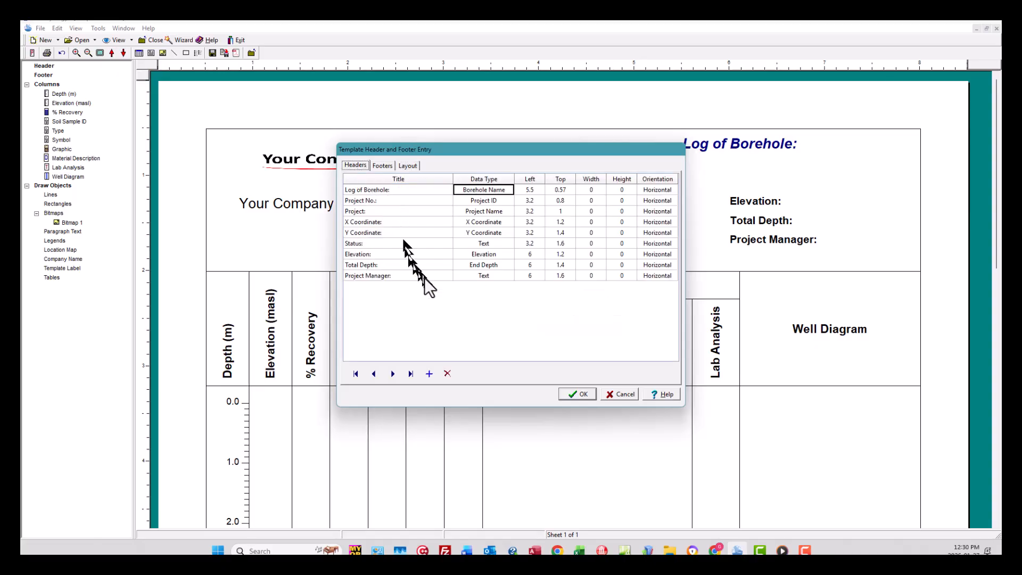
# Step: Review the data types available for the Status header and keep Text selected
pyautogui.click(509, 243)
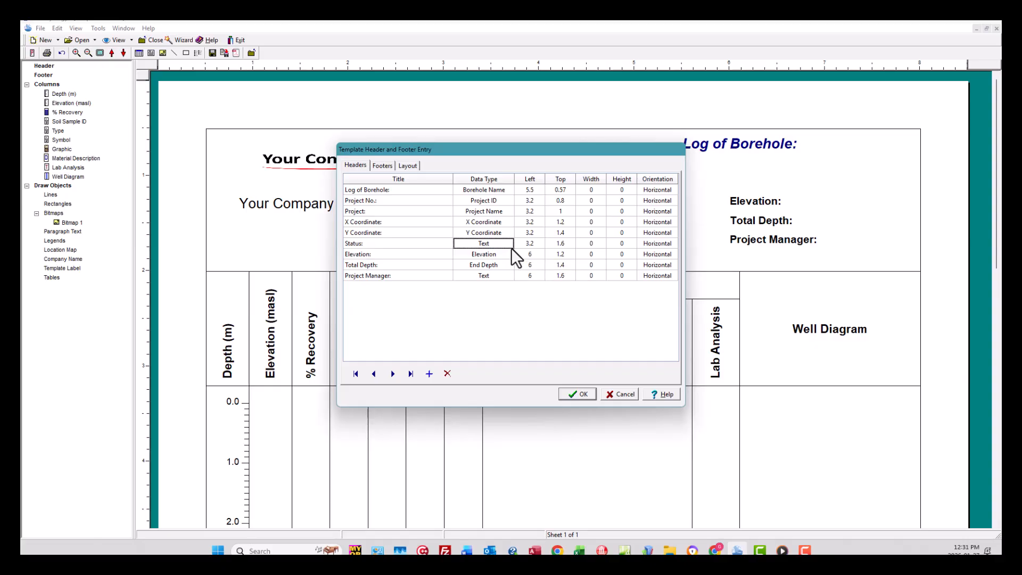
pyautogui.click(509, 241)
pyautogui.click(508, 242)
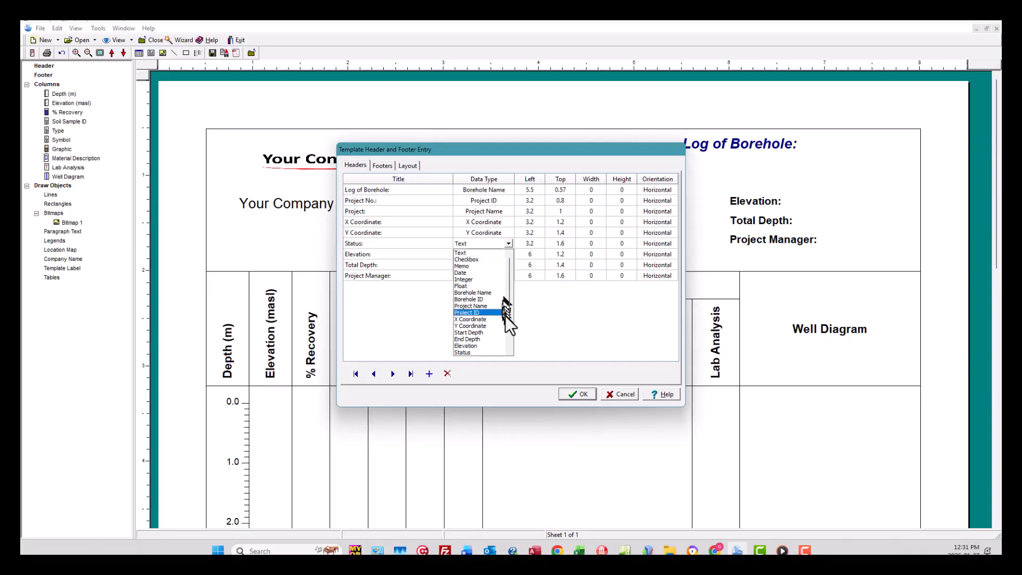
pyautogui.click(478, 251)
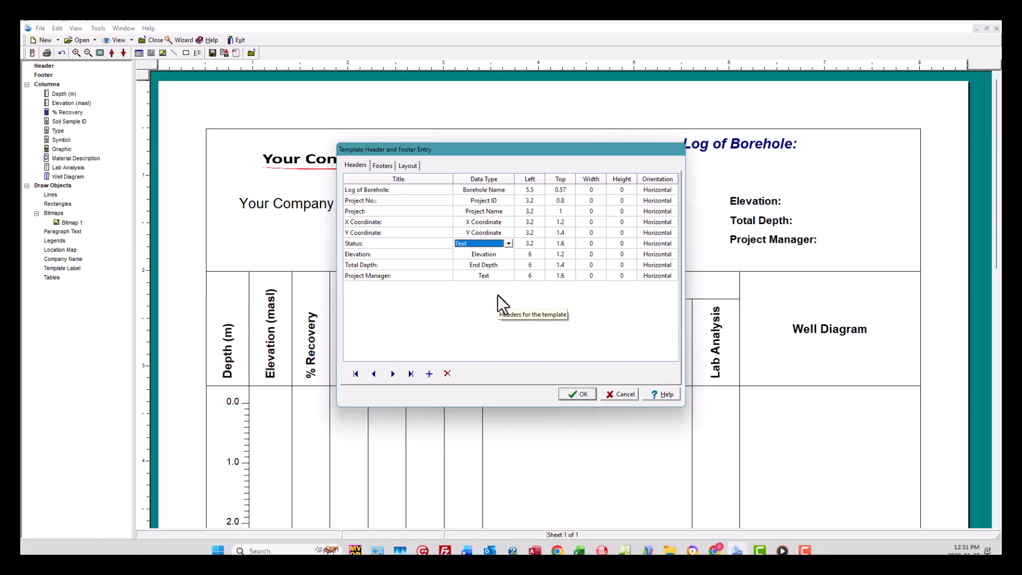
# Step: Rename the Project Manager header to "Logged By:", keep its data type as Text, and apply the header changes
pyautogui.click(397, 277)
pyautogui.click(414, 277)
pyautogui.write('Logged')
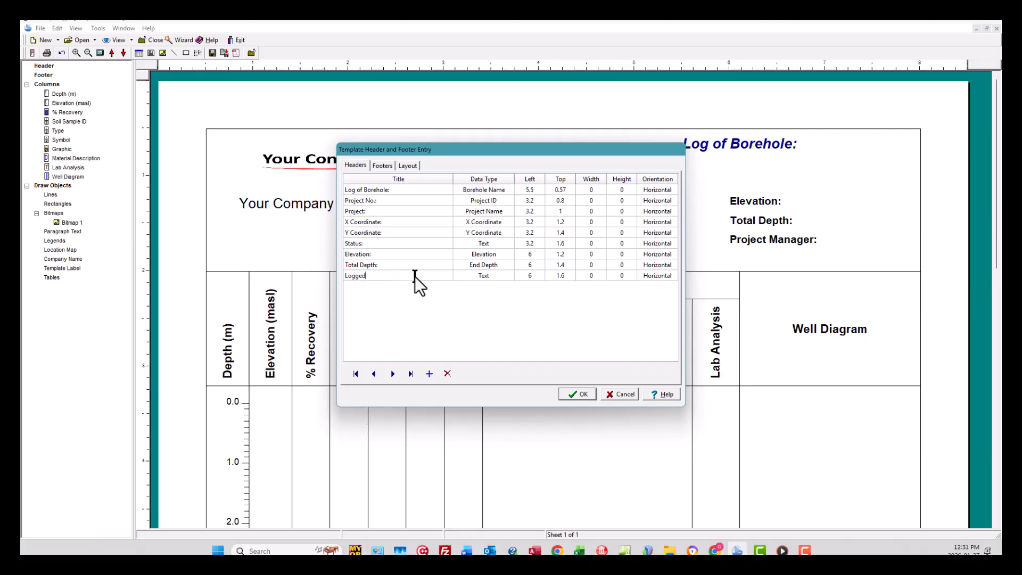
pyautogui.write(' By:')
pyautogui.click(500, 275)
pyautogui.click(509, 276)
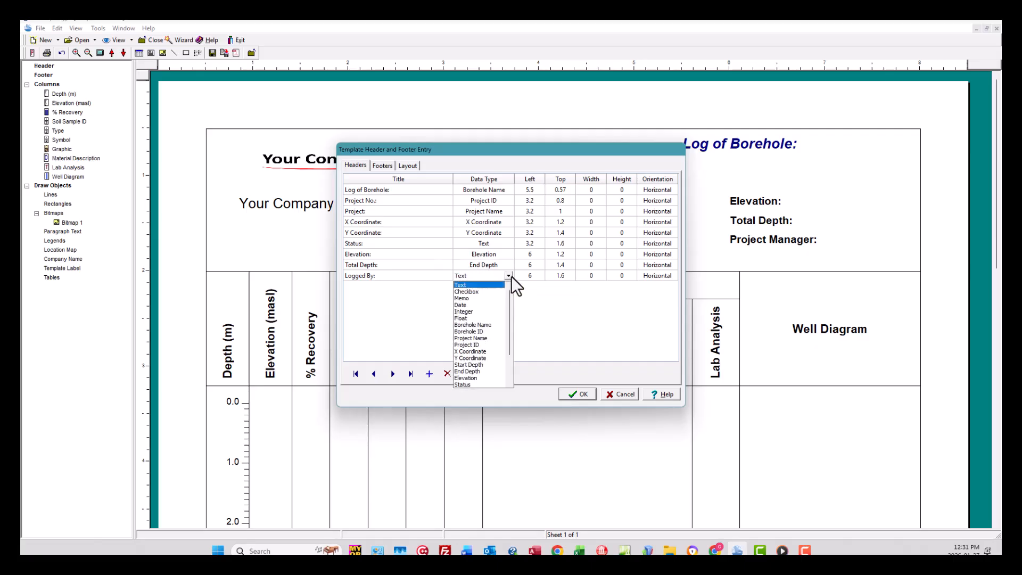
pyautogui.click(509, 275)
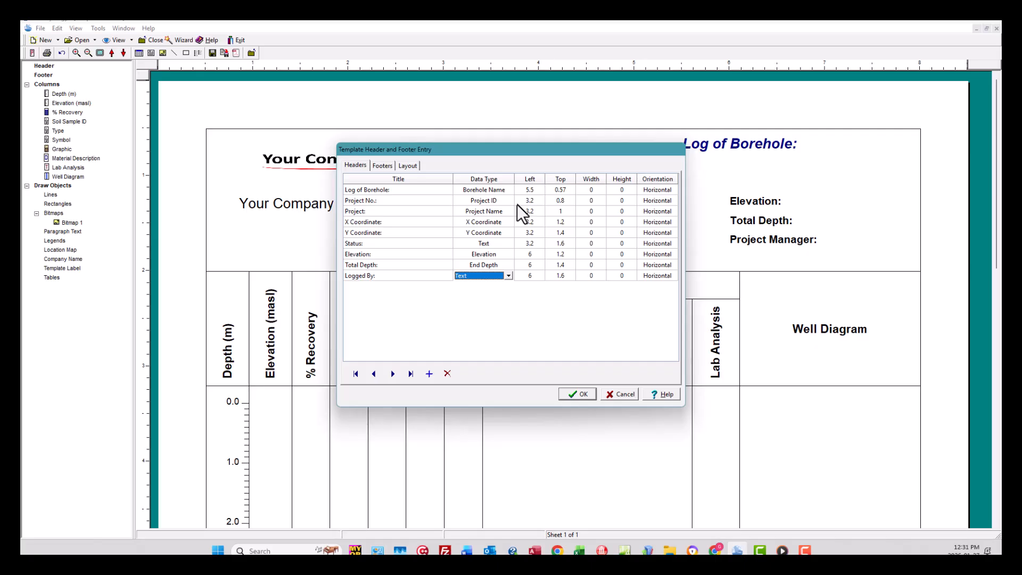
pyautogui.click(408, 165)
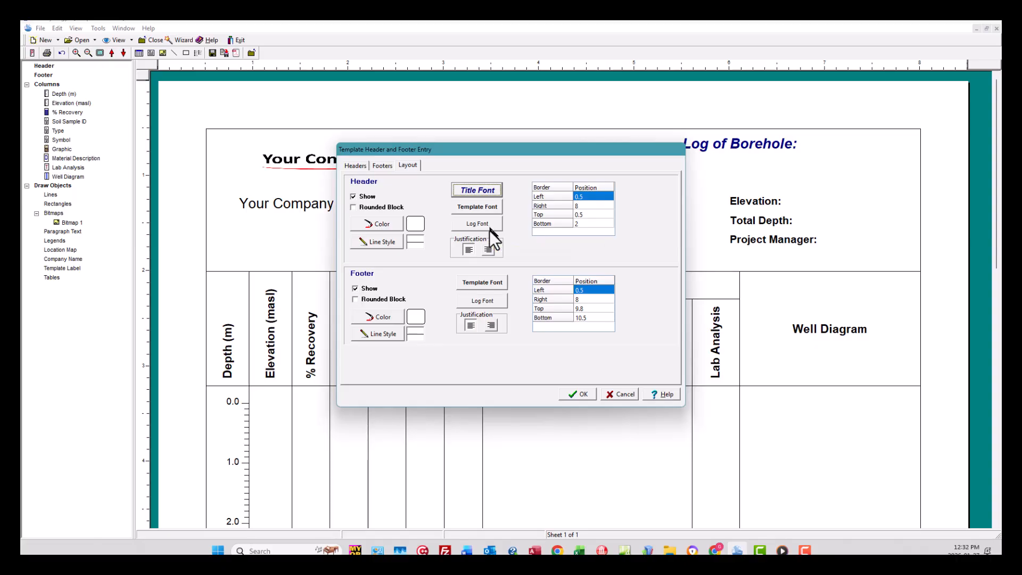
pyautogui.click(355, 165)
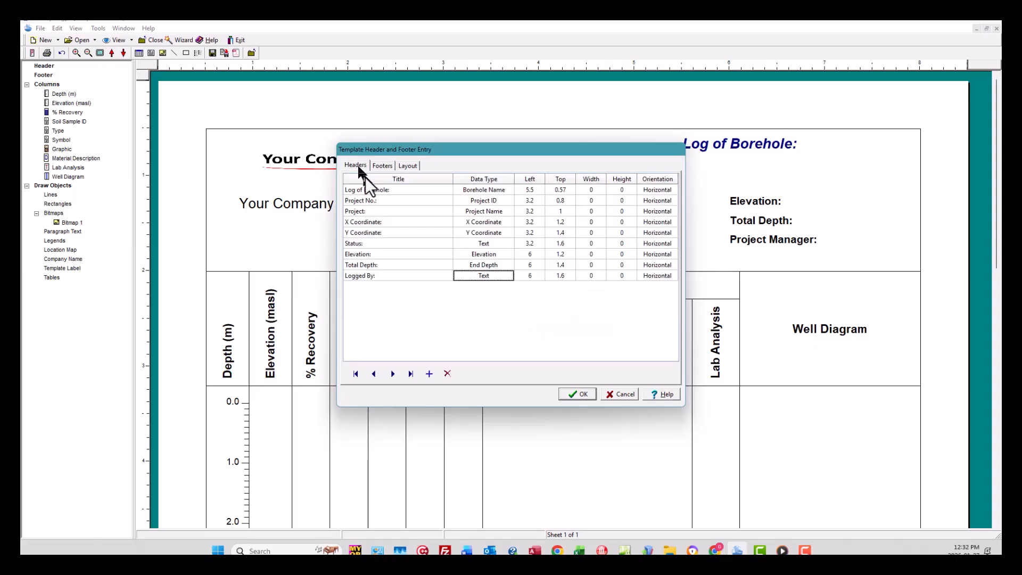
pyautogui.click(583, 396)
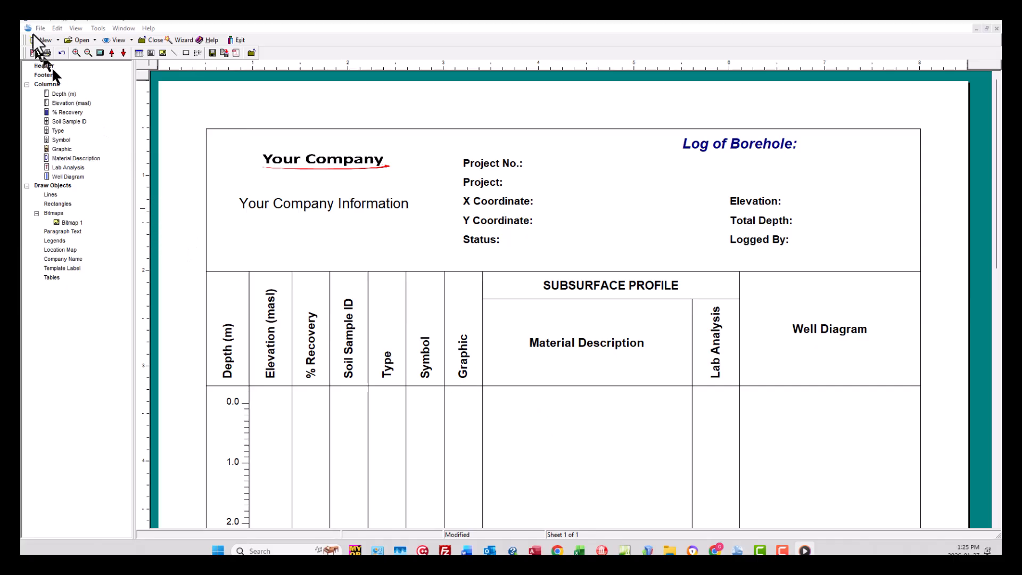
# Step: Open the template's column settings and examine the column layout options, including borders, fonts and section headings
pyautogui.click(57, 28)
pyautogui.click(65, 60)
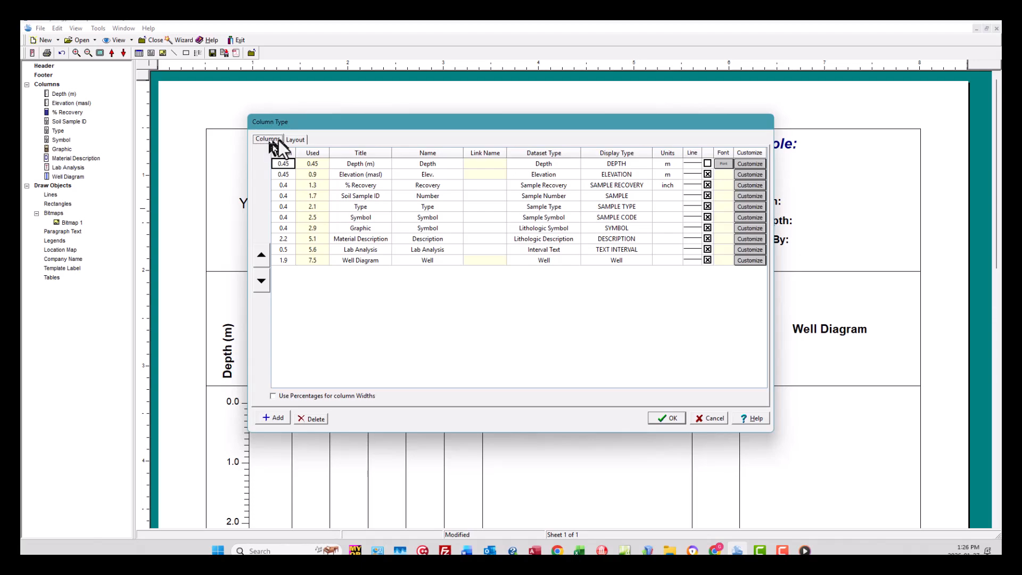
pyautogui.click(299, 137)
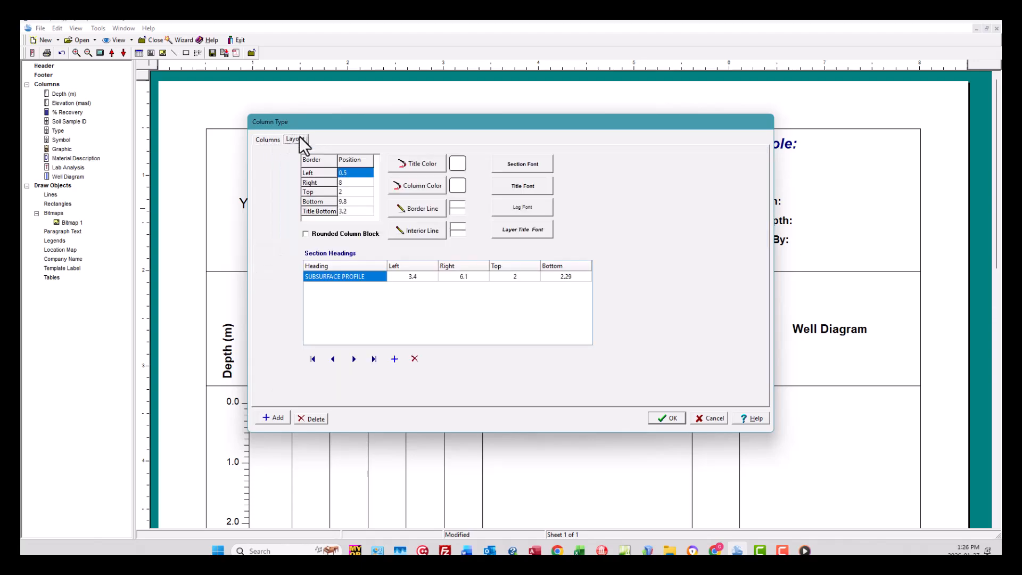
pyautogui.click(261, 139)
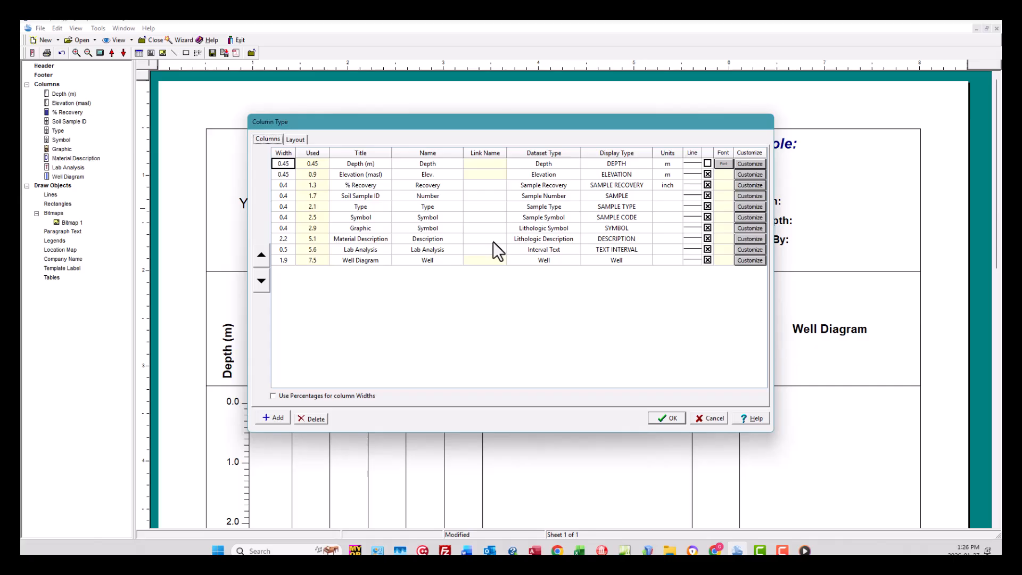
# Step: Review the dataset types for the Material Description column, keeping Lithologic Description, and check the Lab Analysis column's display type
pyautogui.click(576, 238)
pyautogui.moveTo(576, 356)
pyautogui.mouseDown()
pyautogui.moveTo(576, 266)
pyautogui.moveTo(576, 343)
pyautogui.mouseUp()
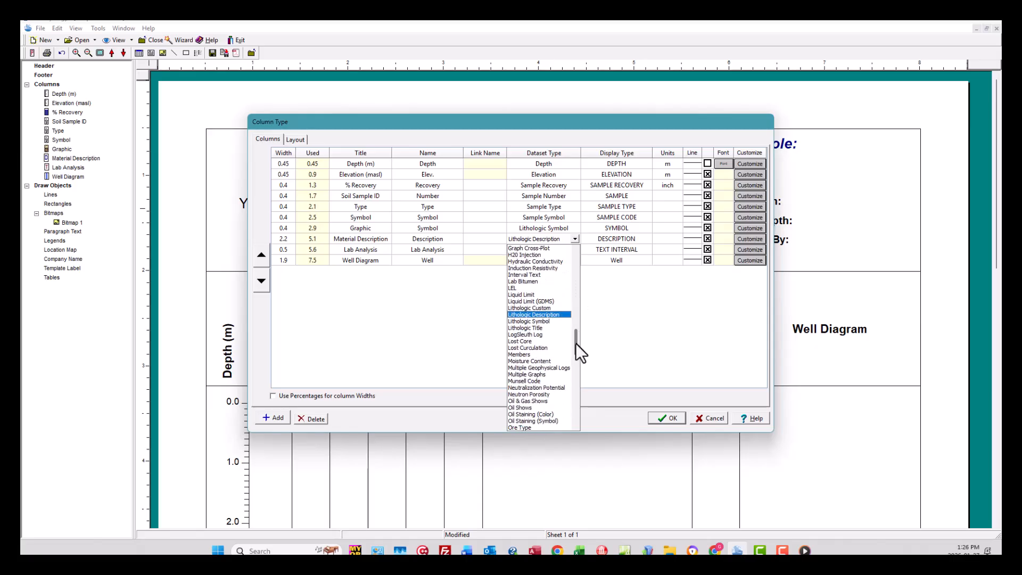
pyautogui.click(548, 314)
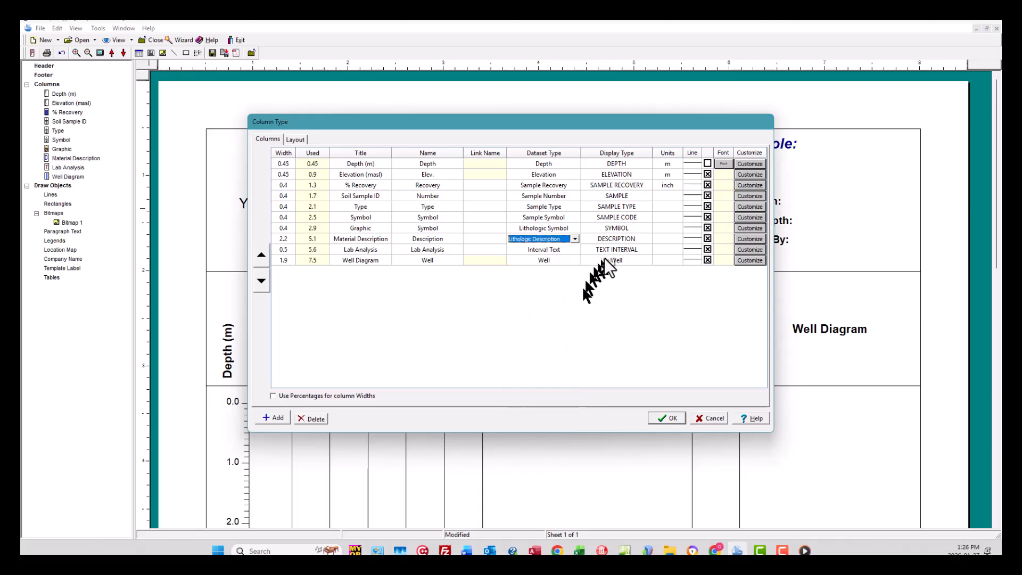
pyautogui.click(649, 252)
pyautogui.click(649, 252)
pyautogui.click(649, 252)
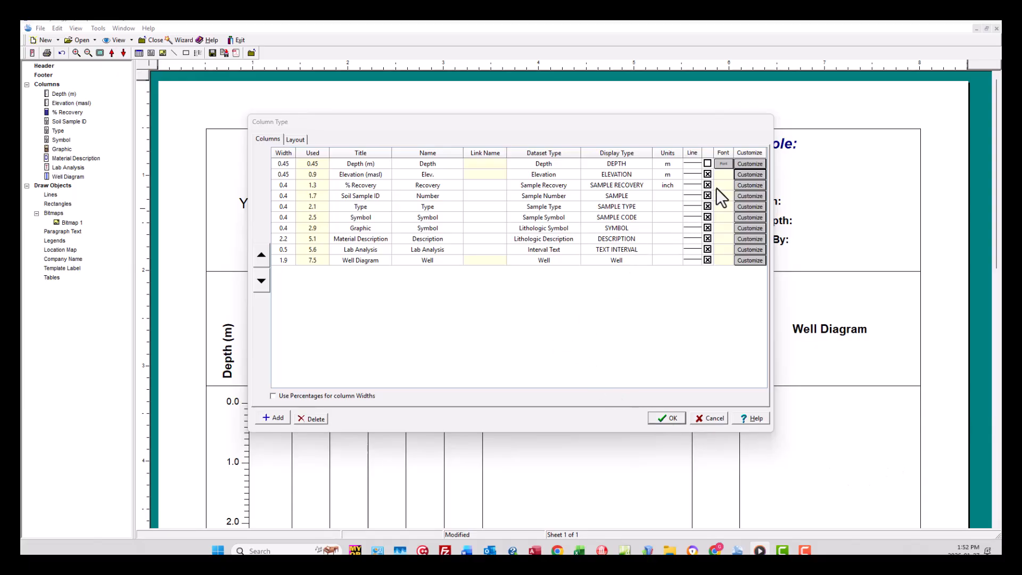
# Step: Examine the Depth column's customization options for depth per page, units, axis location and tic intervals, and accept them
pyautogui.click(748, 164)
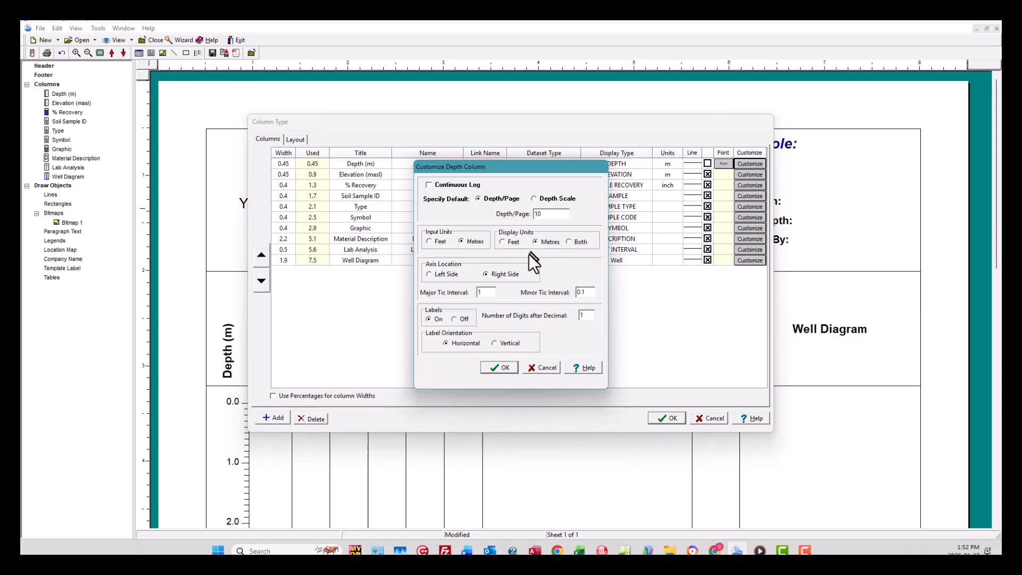
pyautogui.click(508, 367)
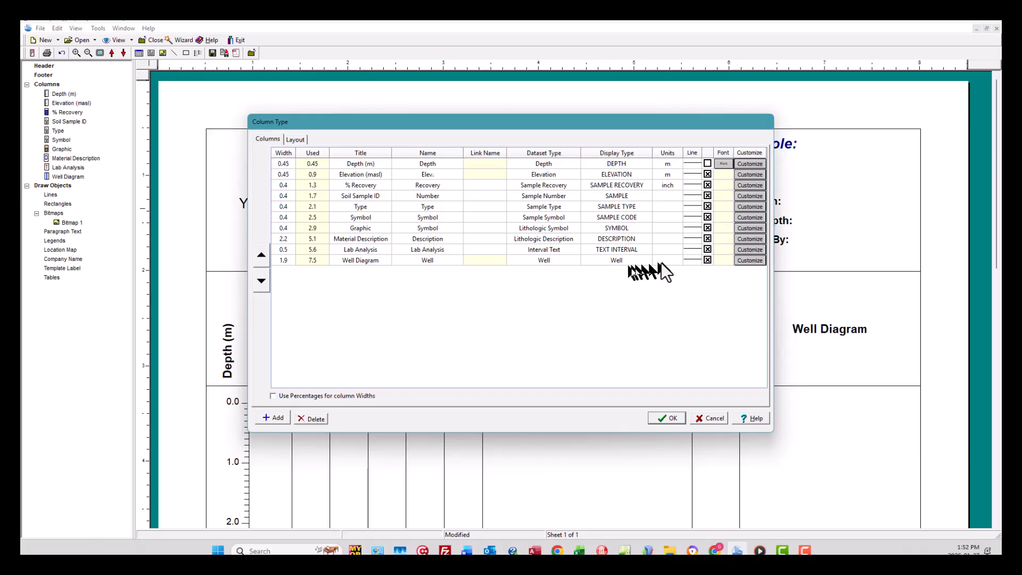
pyautogui.click(743, 237)
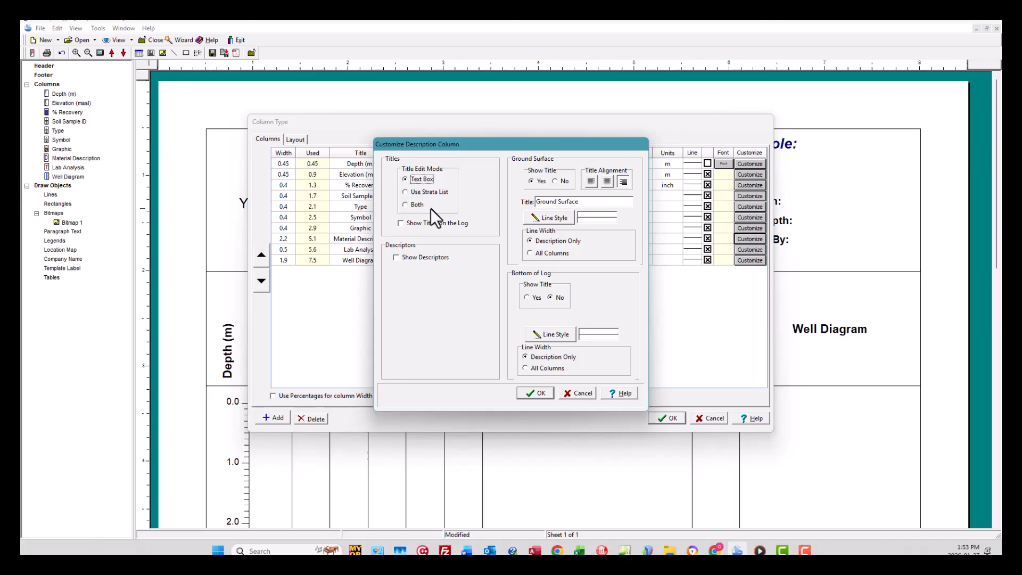
pyautogui.click(424, 258)
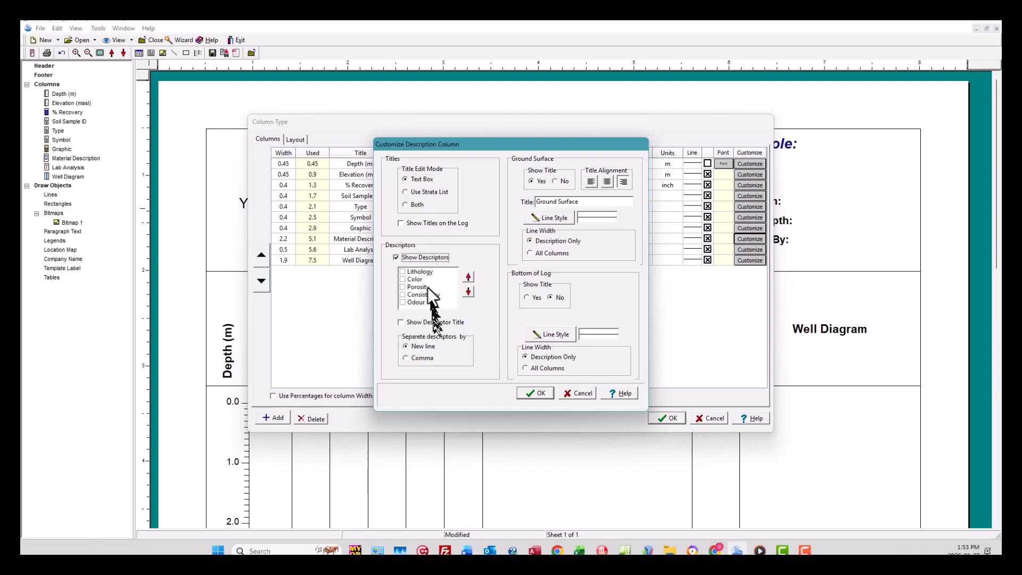
pyautogui.click(402, 272)
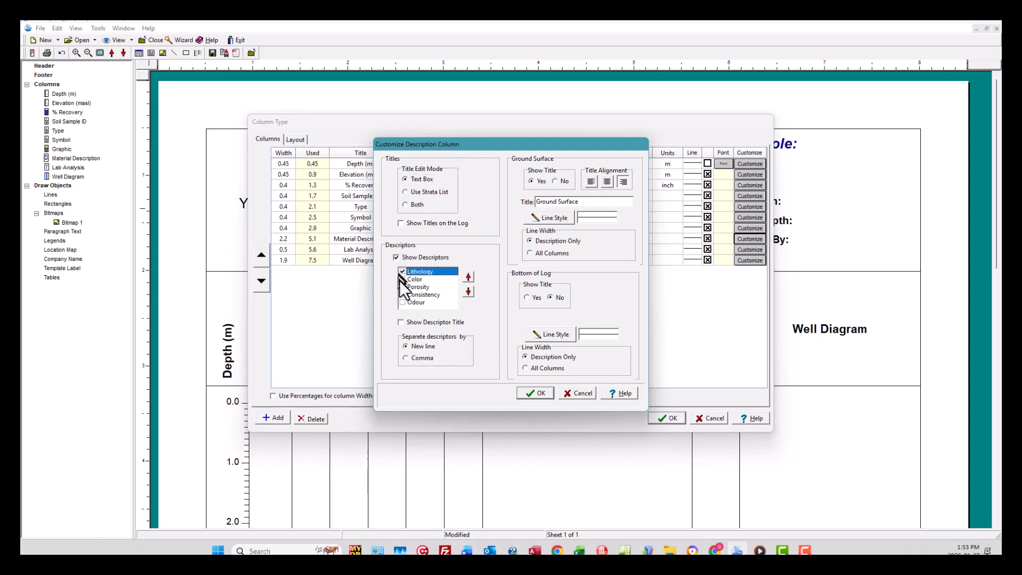
pyautogui.click(404, 279)
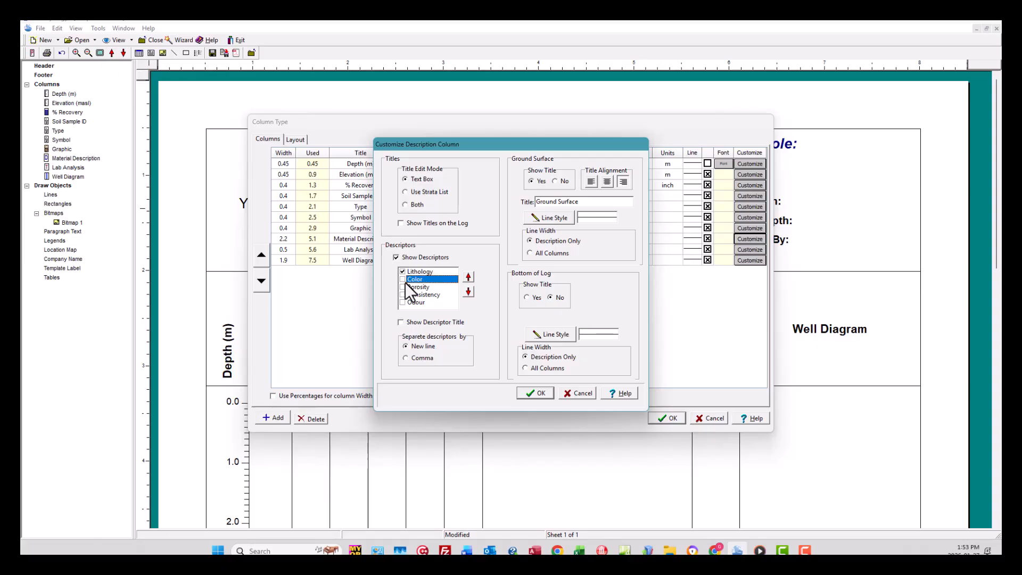
pyautogui.click(402, 286)
pyautogui.click(578, 396)
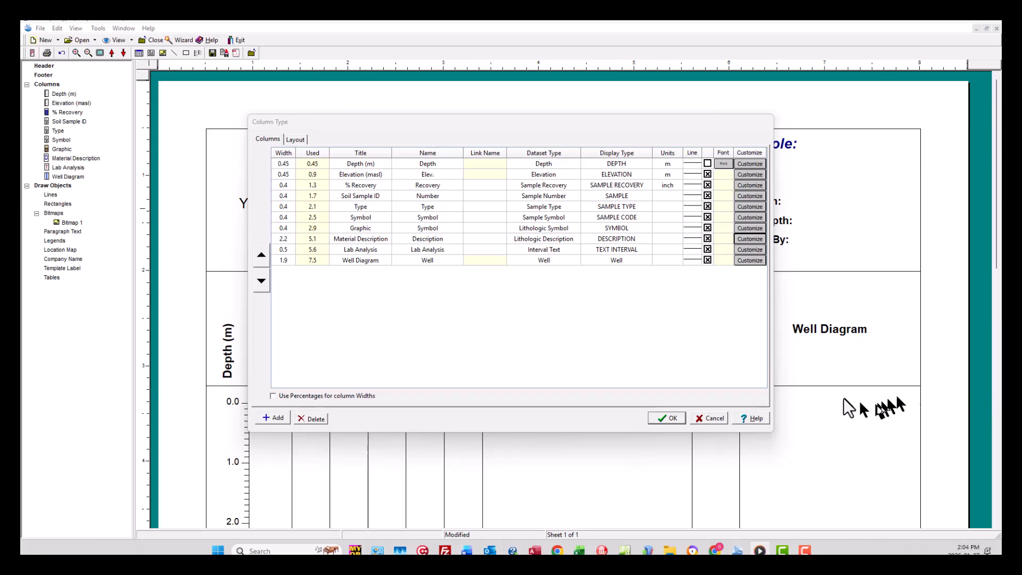
# Step: Review the column layout options and section headings, and accept the column settings
pyautogui.click(296, 139)
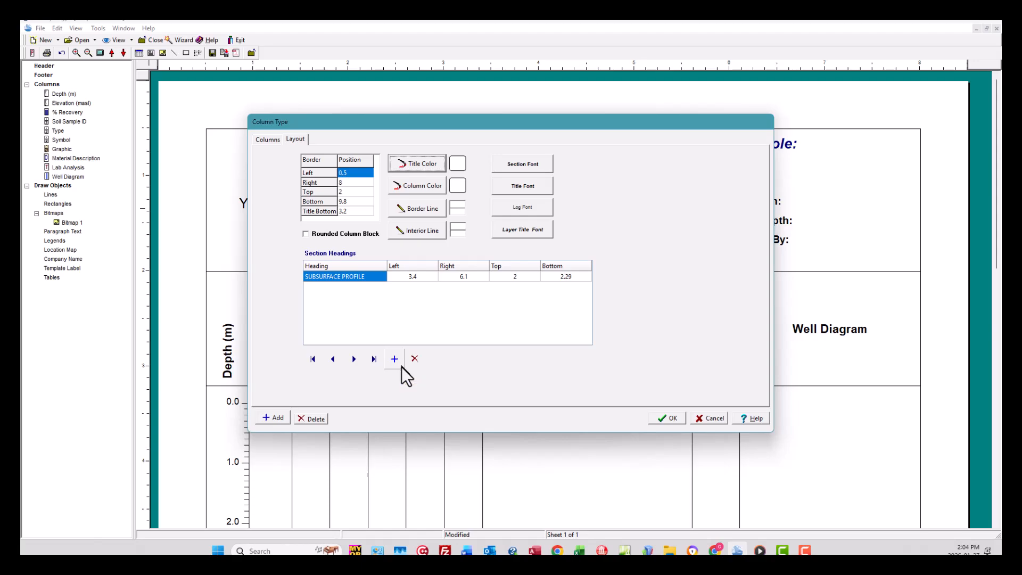
pyautogui.click(677, 422)
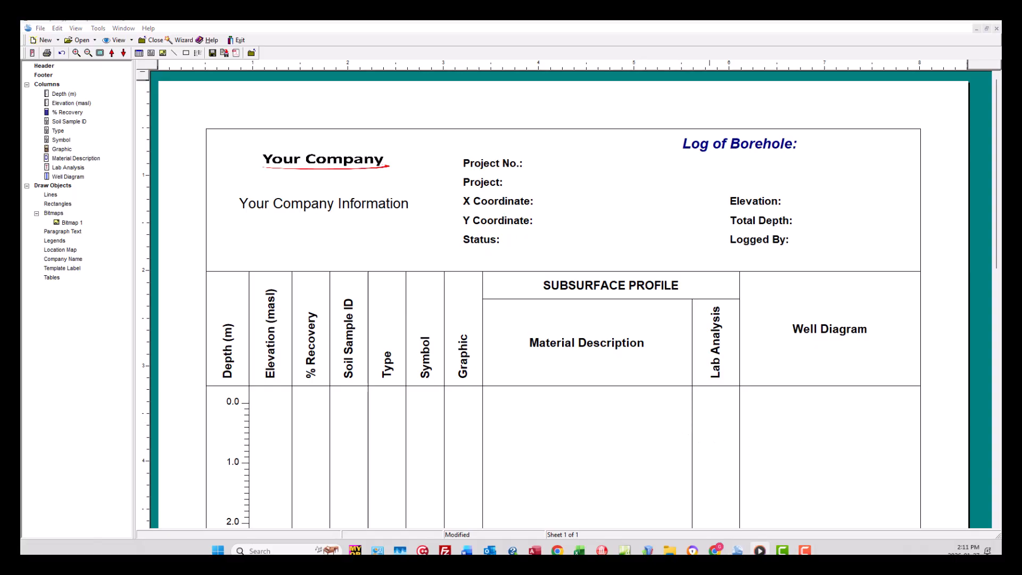
# Step: Replace the "Your Company Information" placeholder in the template's company information with "GAEA Technologies"
pyautogui.rightClick(375, 215)
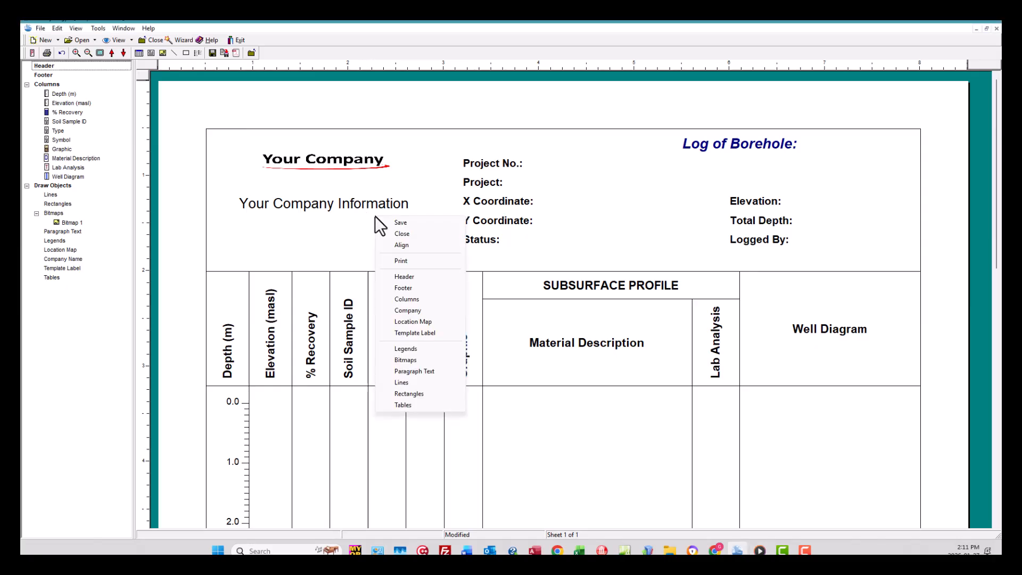
pyautogui.click(425, 309)
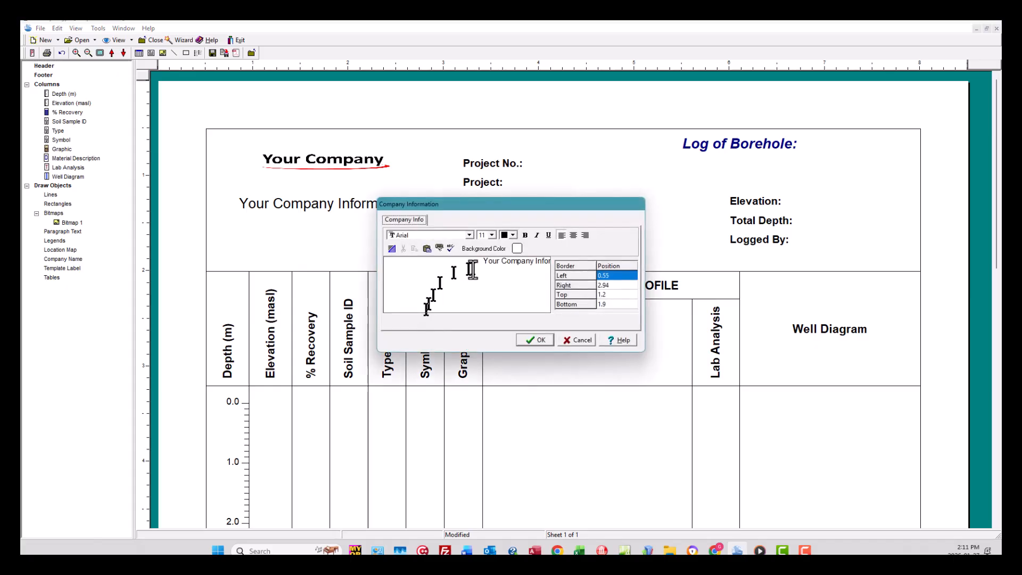
pyautogui.click(486, 261)
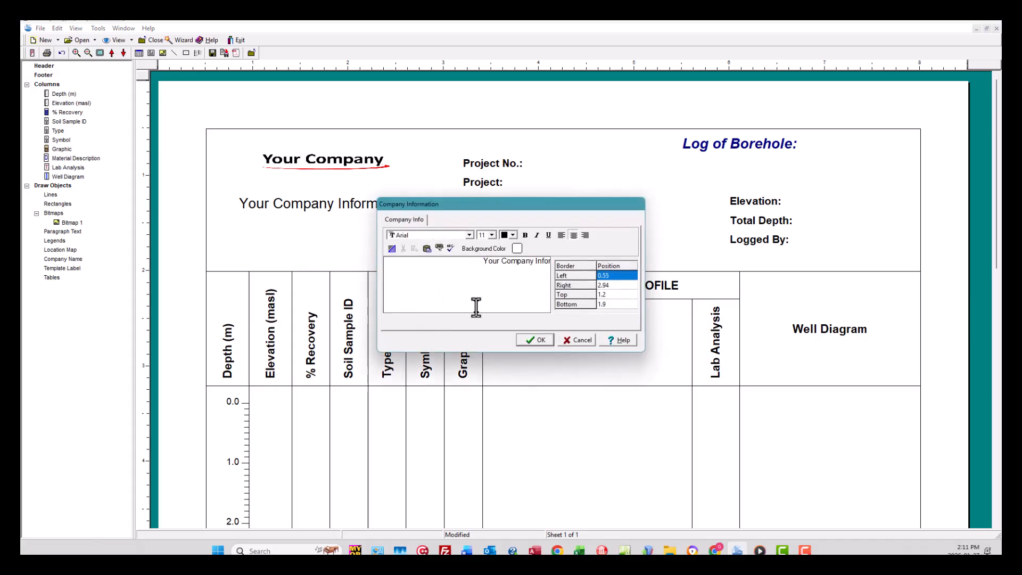
pyautogui.press('Delete')
pyautogui.press('Delete')
pyautogui.press('Delete')
pyautogui.press('Delete')
pyautogui.press('Delete')
pyautogui.press('Delete')
pyautogui.press('Delete')
pyautogui.press('Delete')
pyautogui.press('Delete')
pyautogui.press('Delete')
pyautogui.press('Delete')
pyautogui.press('Delete')
pyautogui.press('Delete')
pyautogui.press('Delete')
pyautogui.press('Delete')
pyautogui.press('Delete')
pyautogui.press('Delete')
pyautogui.press('Delete')
pyautogui.press('Delete')
pyautogui.press('Delete')
pyautogui.write('GAEA Technologies')
# Step: Format the "GAEA Technologies" company text as bold and blue, and apply the company information
pyautogui.moveTo(521, 261); pyautogui.dragTo(461, 259)
pyautogui.click(523, 236)
pyautogui.click(513, 235)
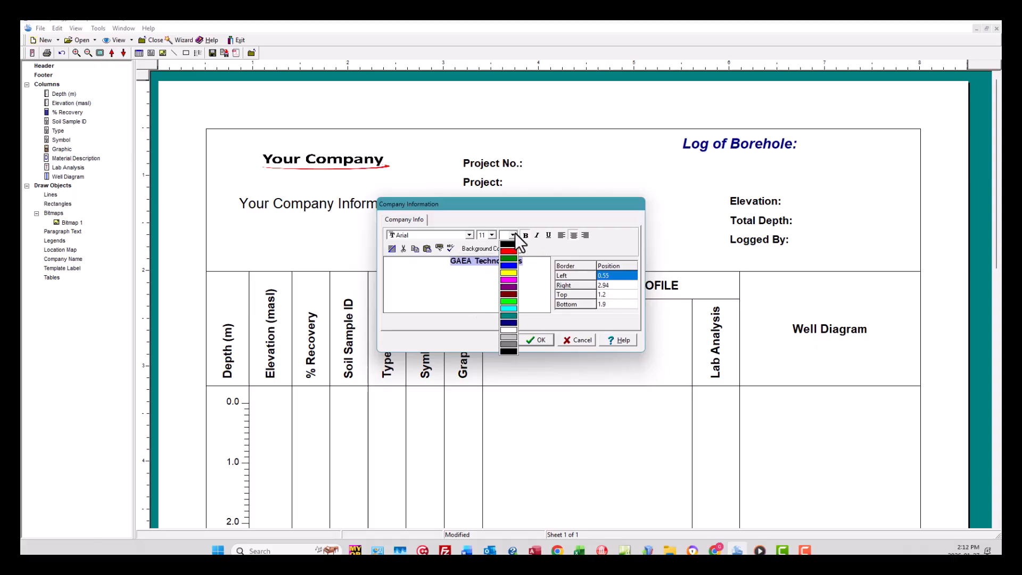
pyautogui.click(504, 265)
pyautogui.click(530, 339)
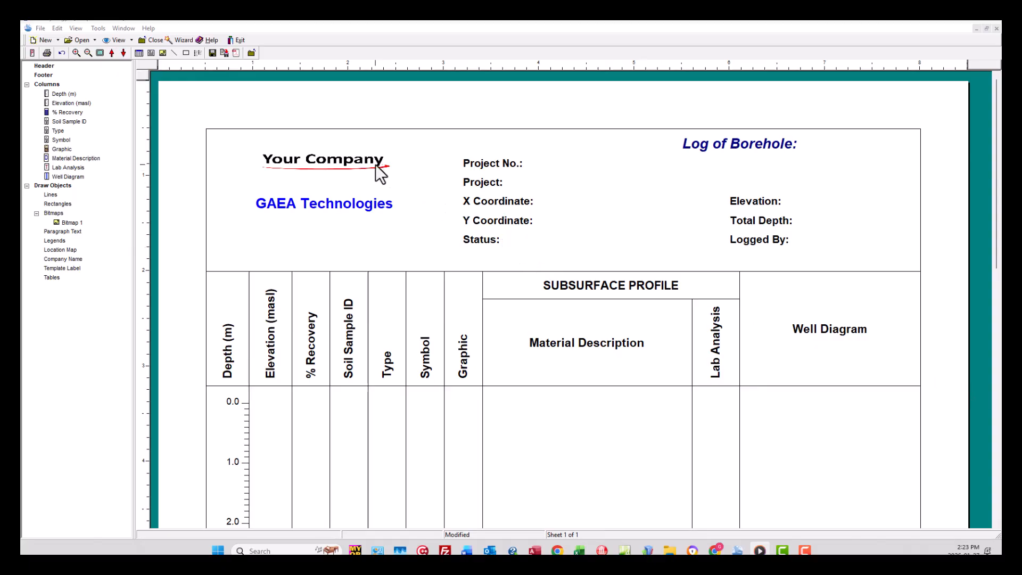
# Step: Replace the "Your Company" logo bitmap in the header with Gaea_3dlogotransparent 10.jpg from the D:\Temp folder
pyautogui.rightClick(185, 247)
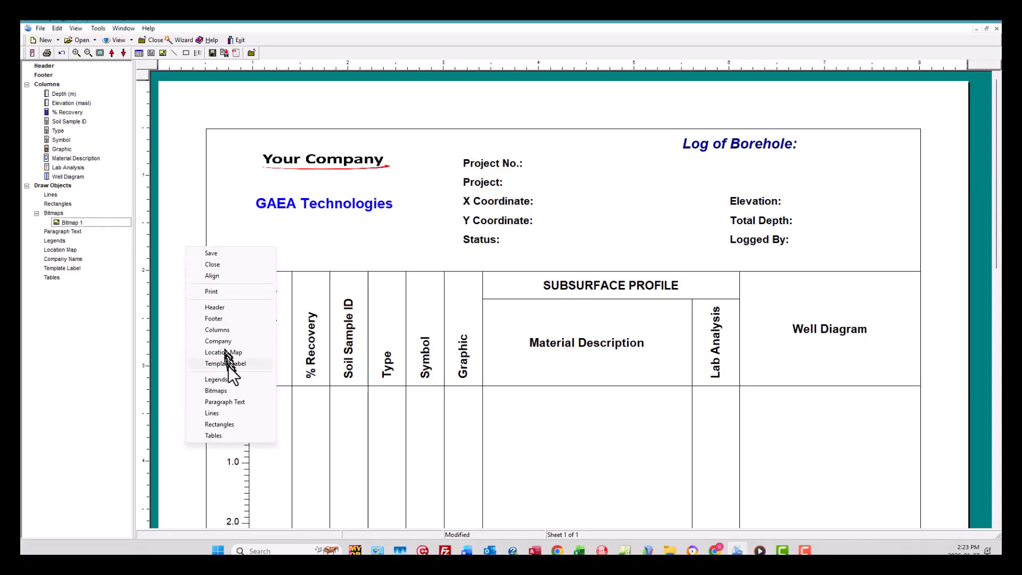
pyautogui.click(218, 391)
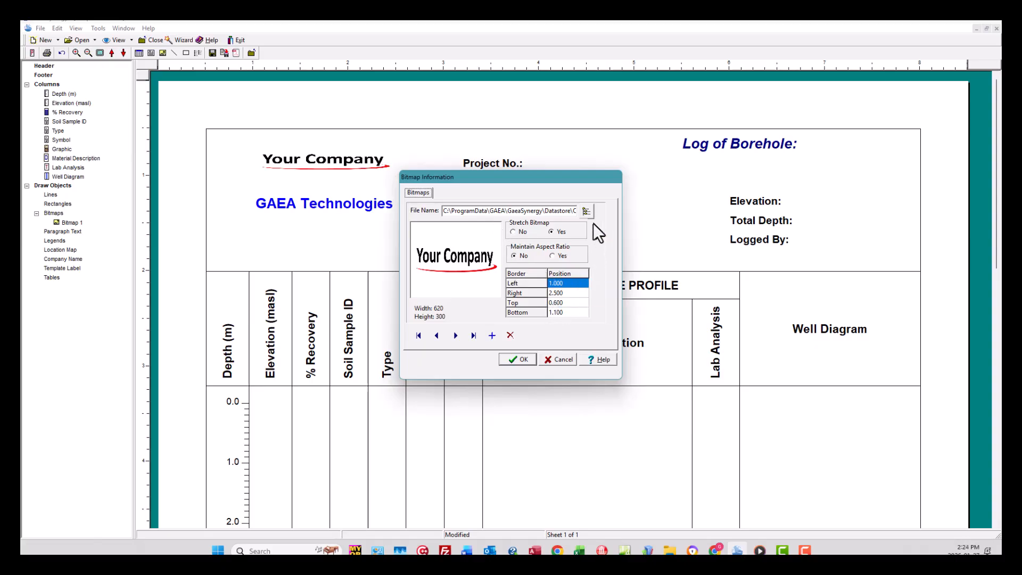
pyautogui.click(584, 210)
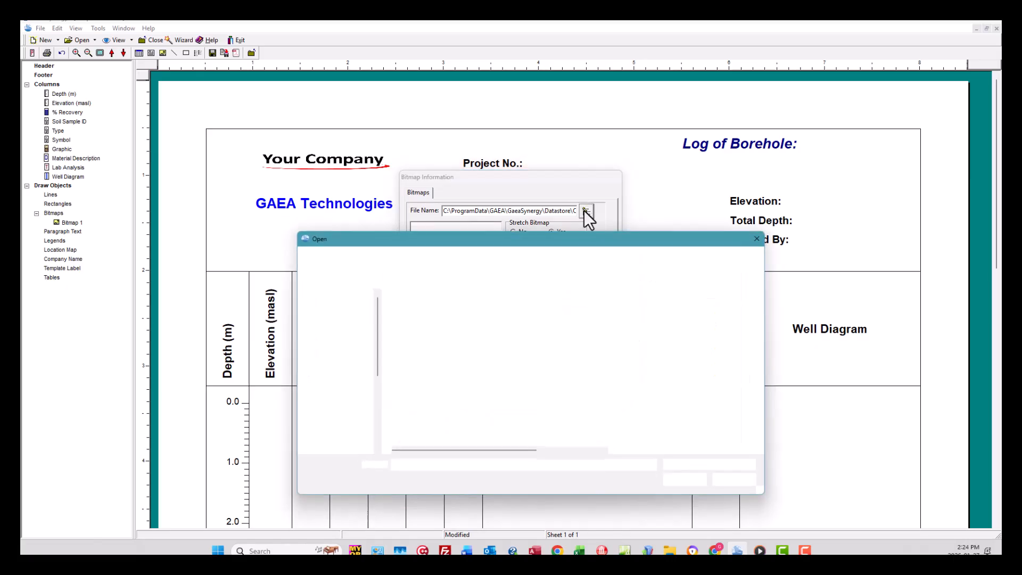
pyautogui.click(438, 311)
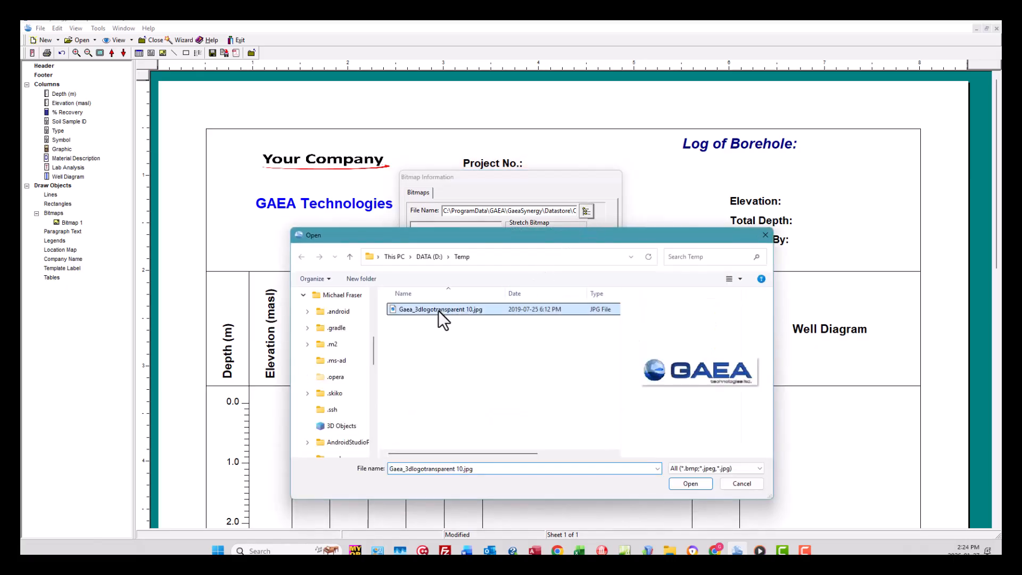
pyautogui.click(687, 483)
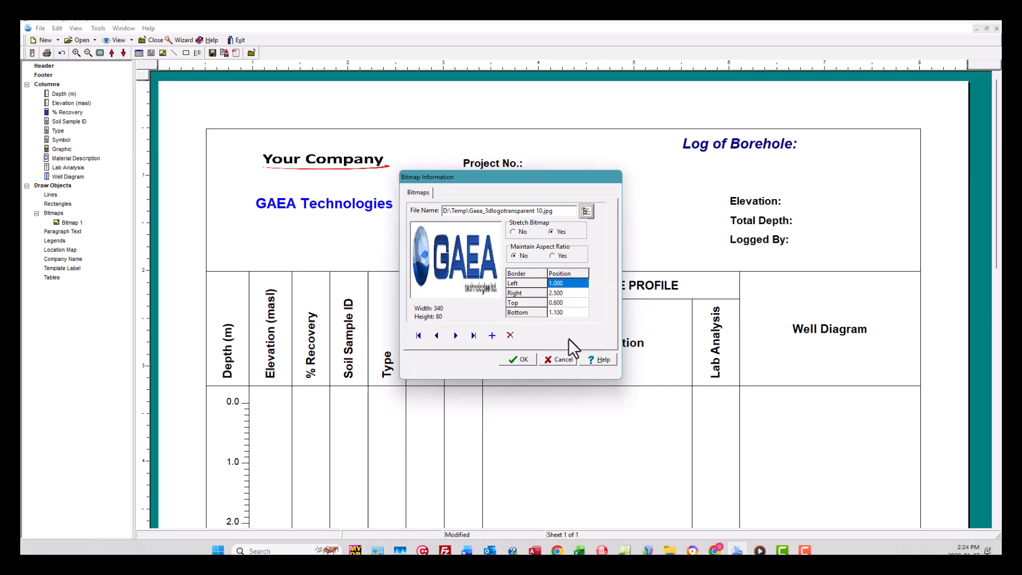
pyautogui.click(525, 357)
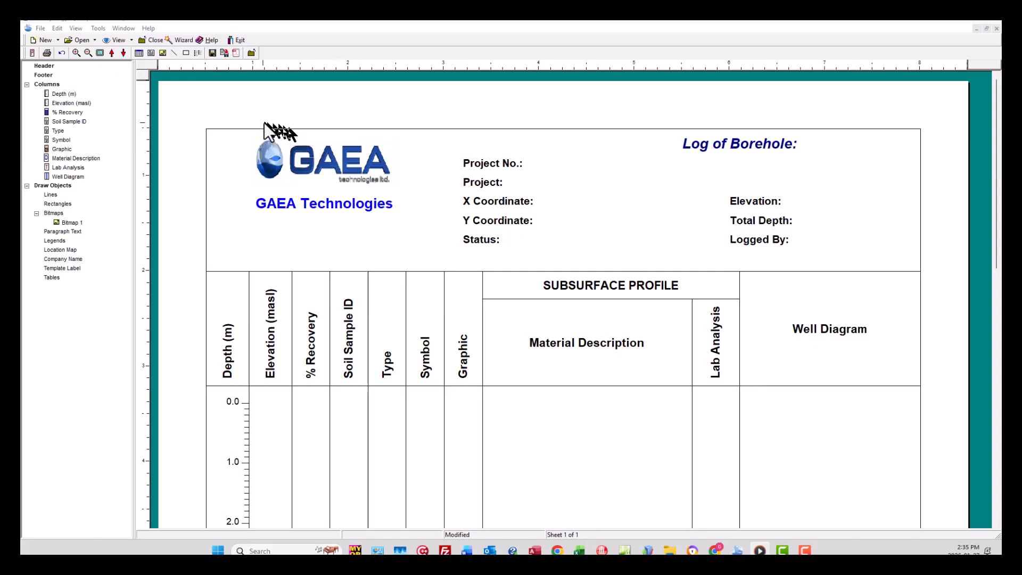
# Step: Save the customized log as a new template named GAEA
pyautogui.click(224, 53)
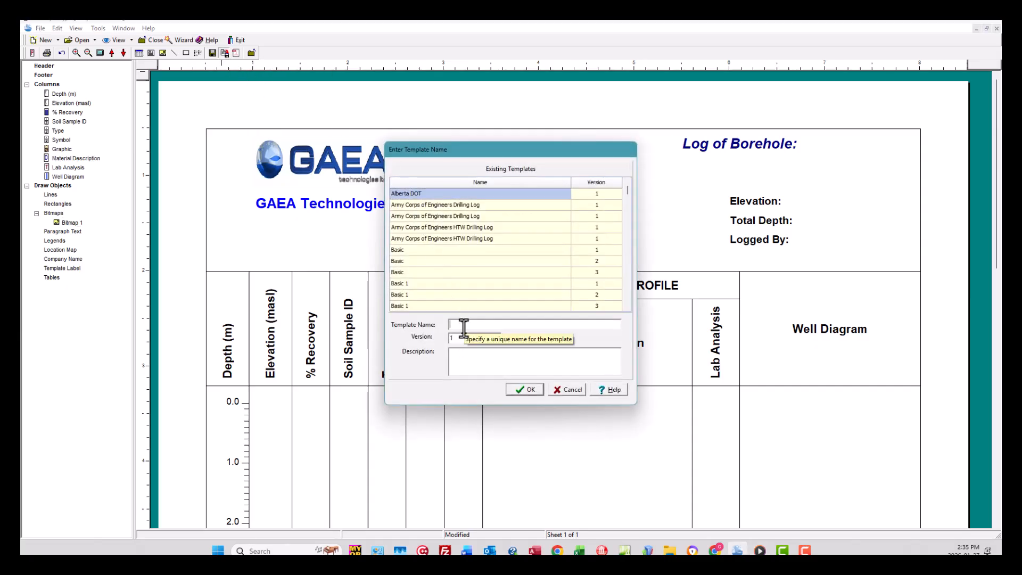
pyautogui.write('GAEA')
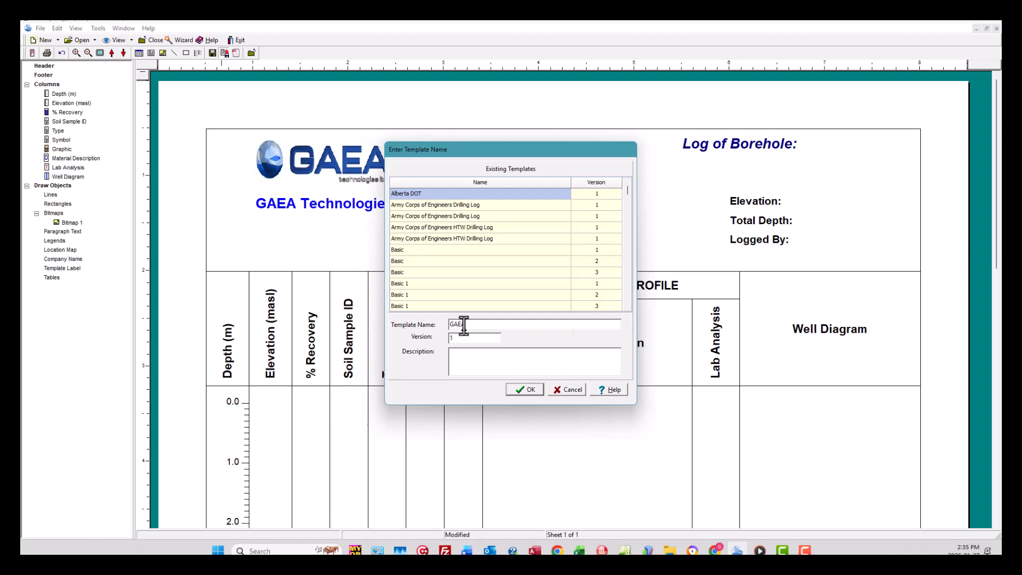
pyautogui.click(517, 389)
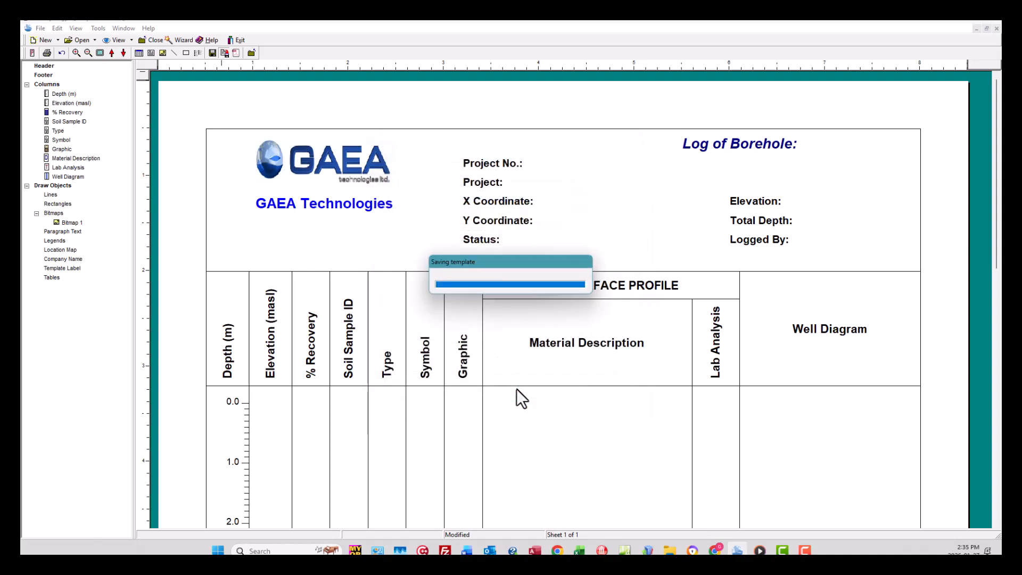